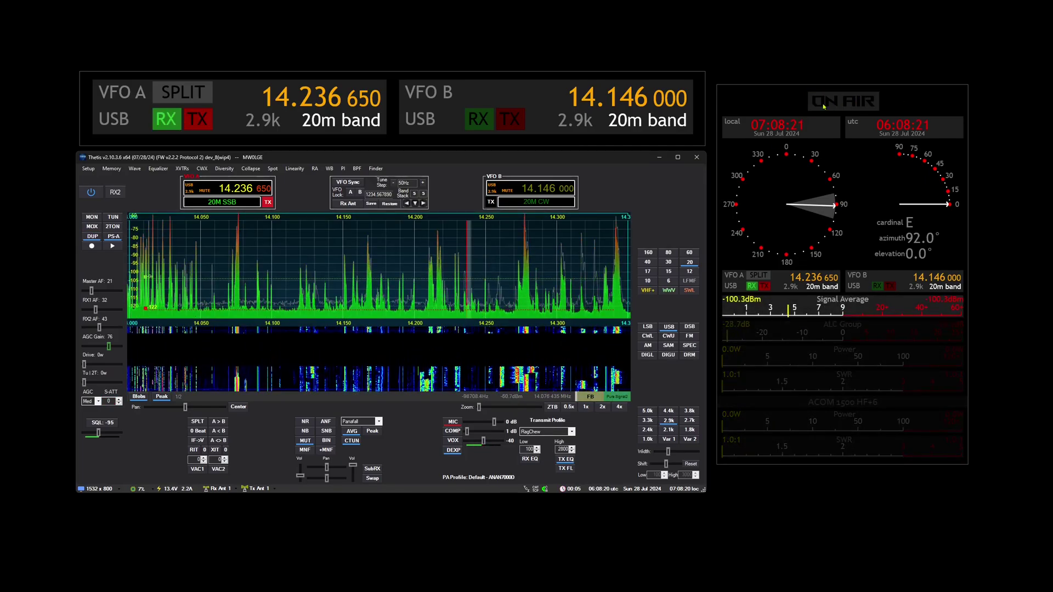
- Open the ON AIR meter container's settings and examine its ON AIR text overlay and the MOX-conditioned LED indicator behind it
{"action": "left_click", "coordinate": [722, 88]}
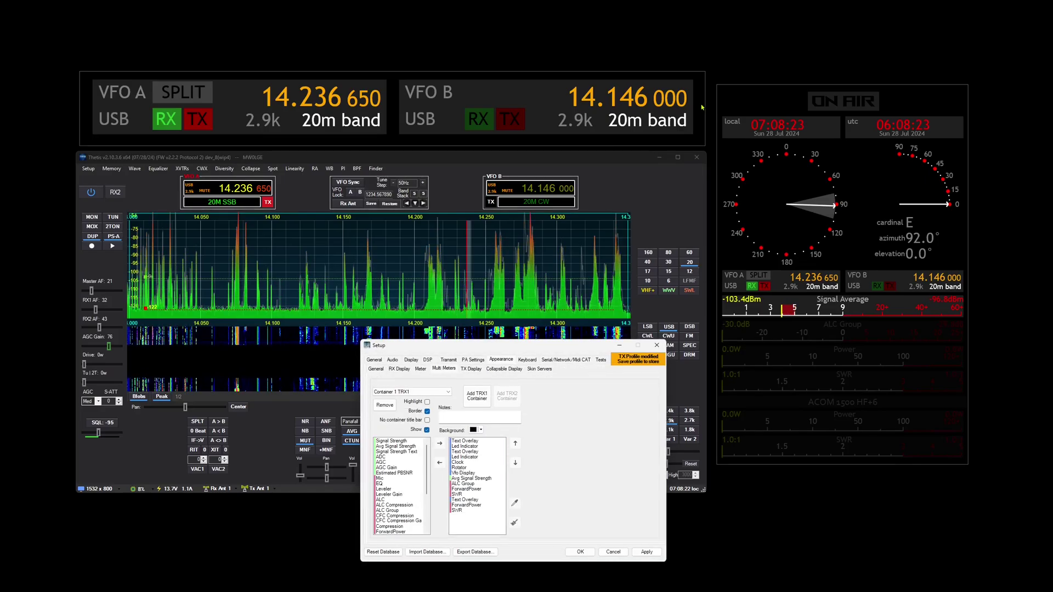
{"action": "left_click", "coordinate": [480, 456]}
{"action": "left_click_drag", "start_coordinate": [466, 346], "coordinate": [455, 200]}
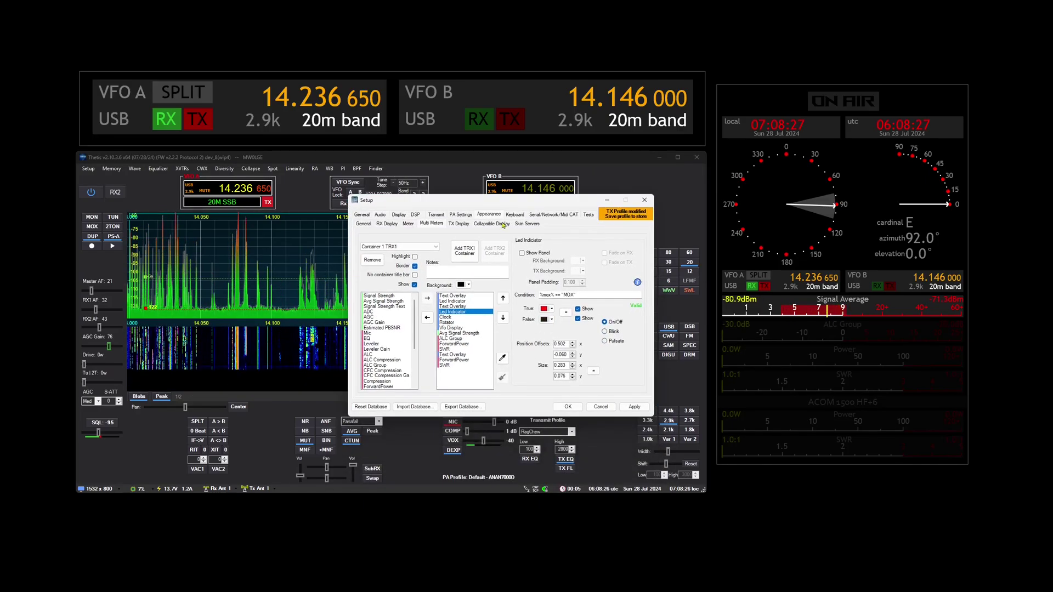
{"action": "left_click", "coordinate": [451, 307]}
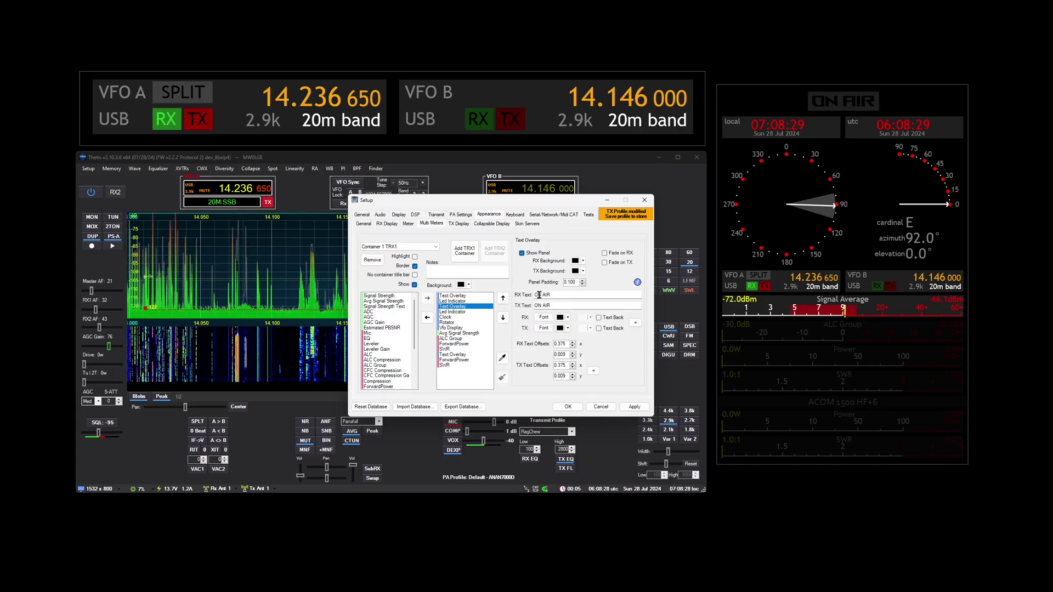
{"action": "left_click", "coordinate": [465, 313]}
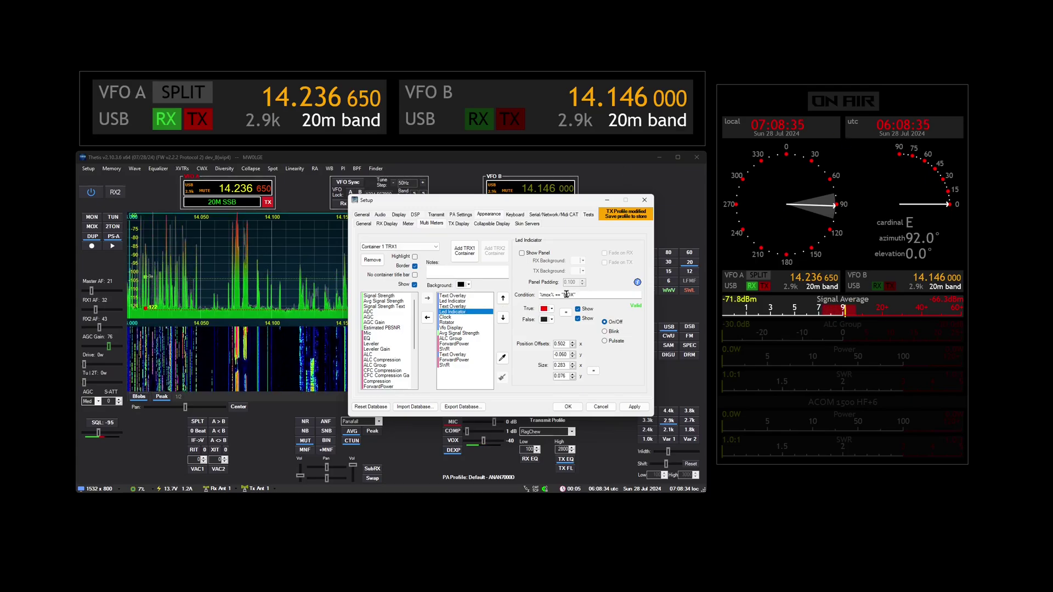
{"action": "left_click_drag", "start_coordinate": [541, 296], "coordinate": [550, 295]}
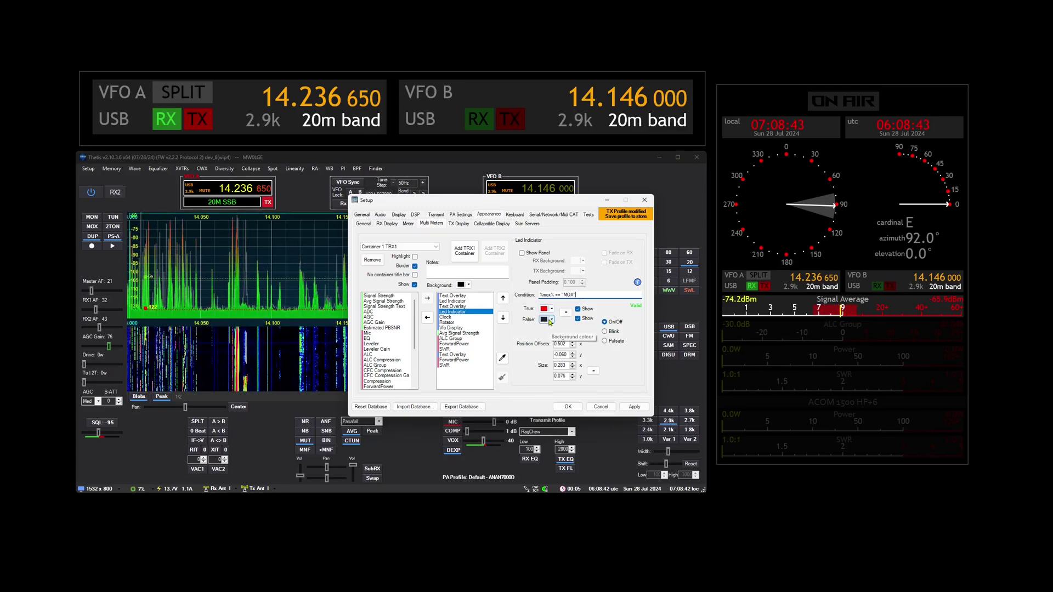
{"action": "left_click", "coordinate": [645, 200]}
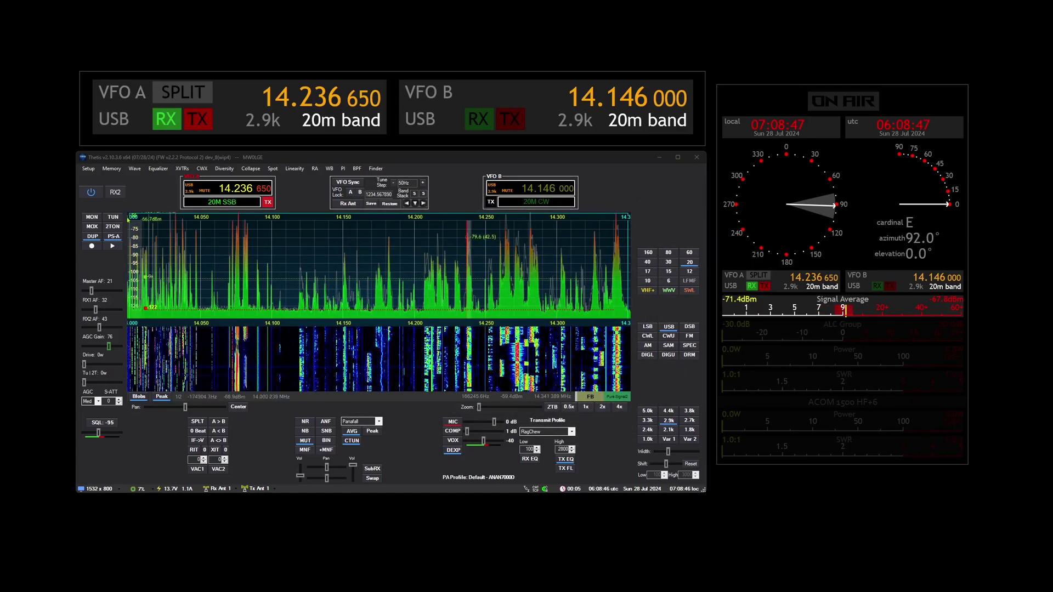
- Switch the radio to transmit briefly to check the ON AIR indicator, and return it to receive
{"action": "left_click", "coordinate": [379, 158]}
{"action": "key", "text": "space"}
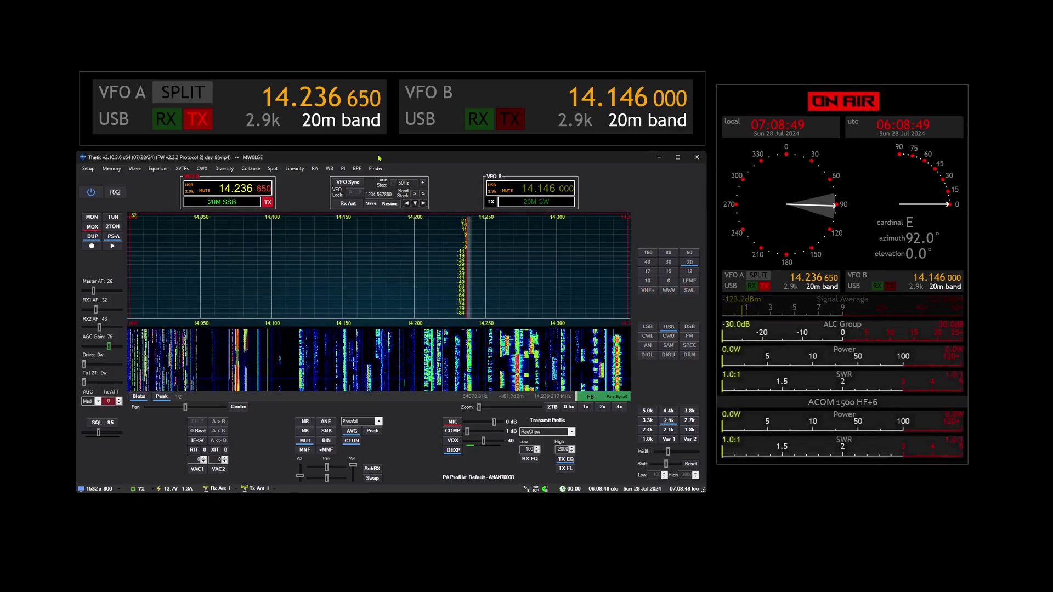
{"action": "key", "text": "space"}
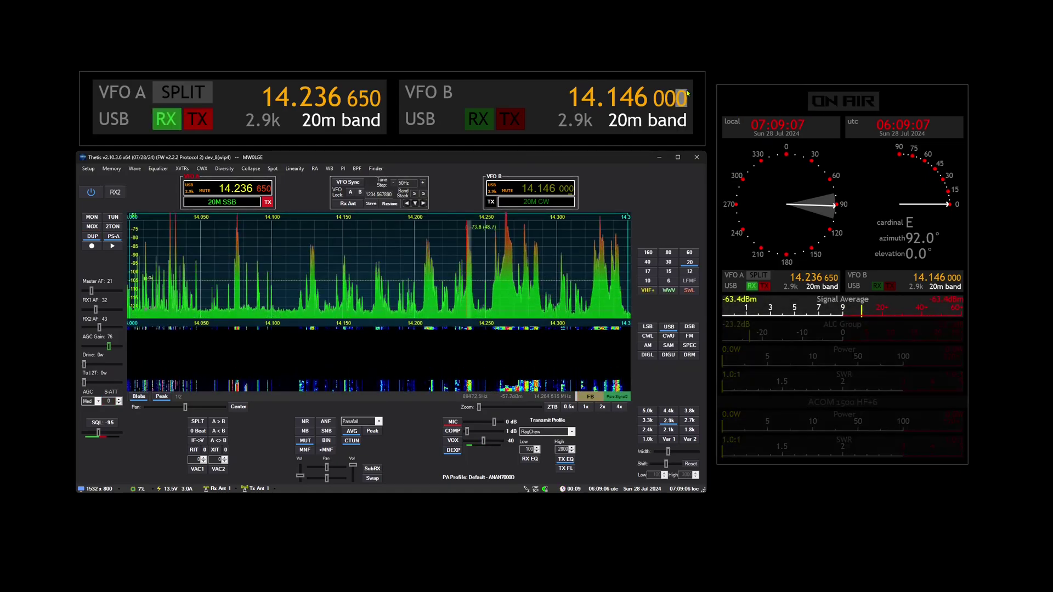
- Reopen the ON AIR container's settings and examine the first text overlay and its LED indicator's condition combining QSO time and MOX
{"action": "left_click", "coordinate": [721, 90]}
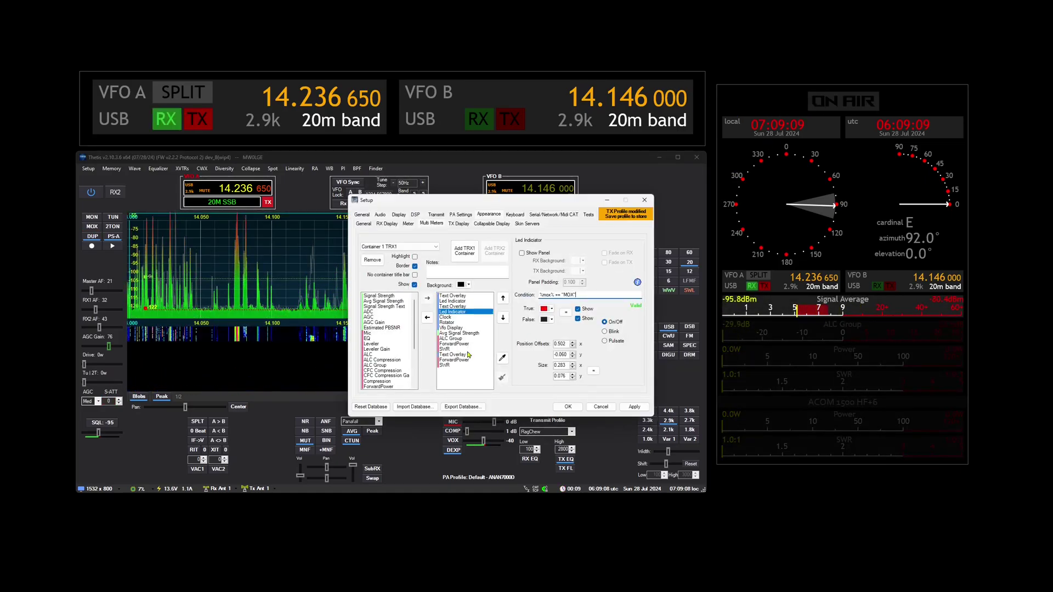
{"action": "left_click", "coordinate": [464, 302]}
{"action": "left_click", "coordinate": [460, 296]}
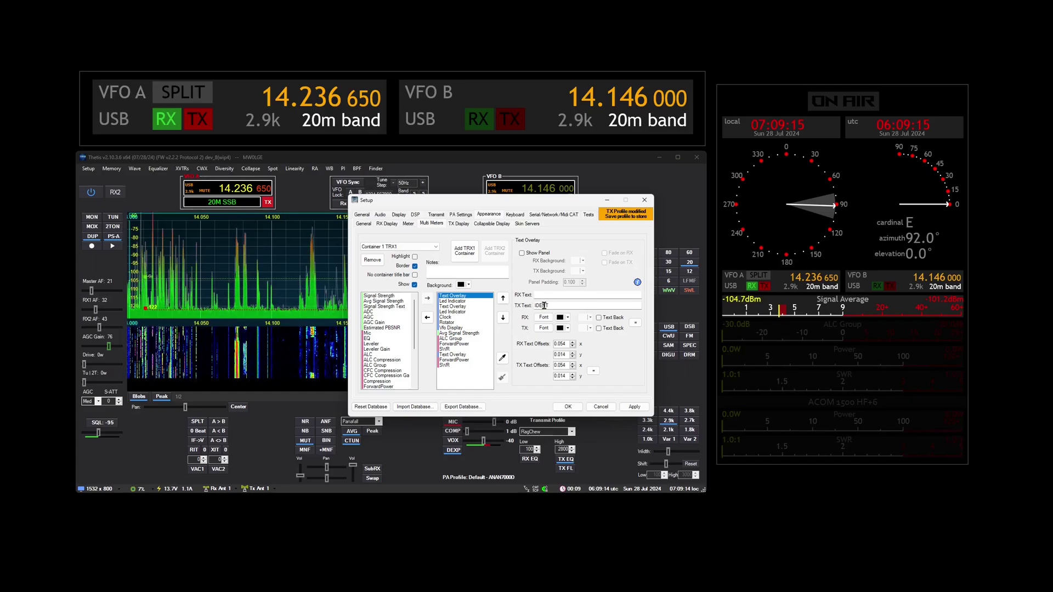
{"action": "left_click", "coordinate": [471, 301]}
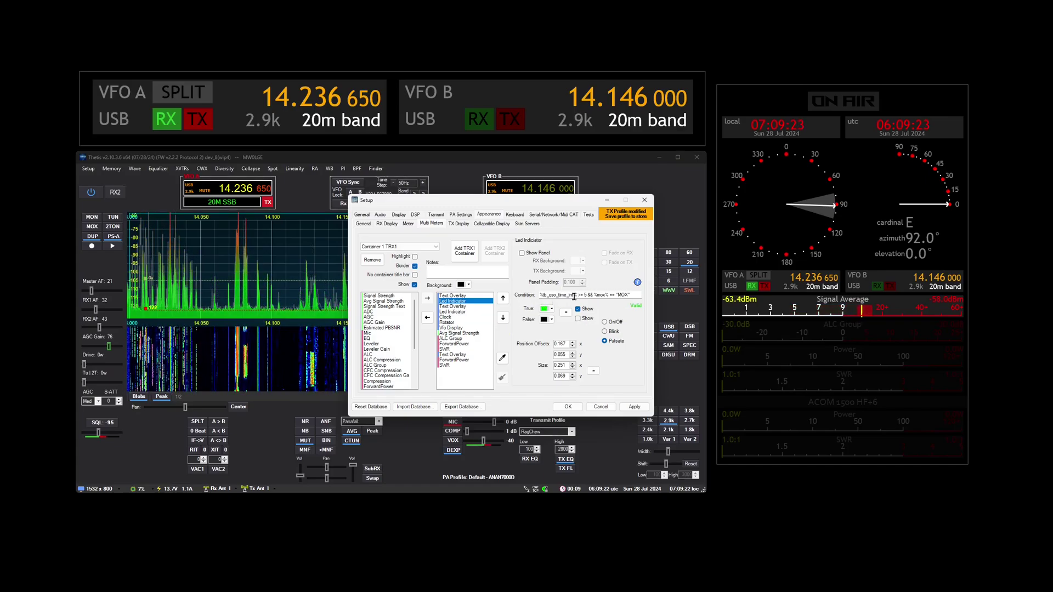
{"action": "left_click_drag", "start_coordinate": [578, 295], "coordinate": [527, 295]}
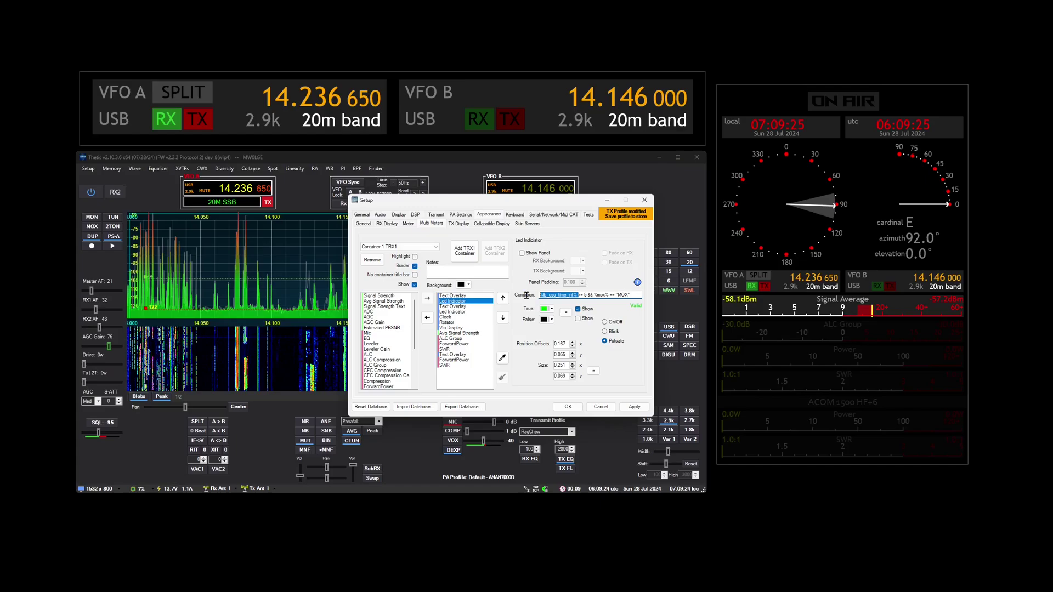
{"action": "double_click", "coordinate": [585, 296]}
{"action": "type", "text": "5"}
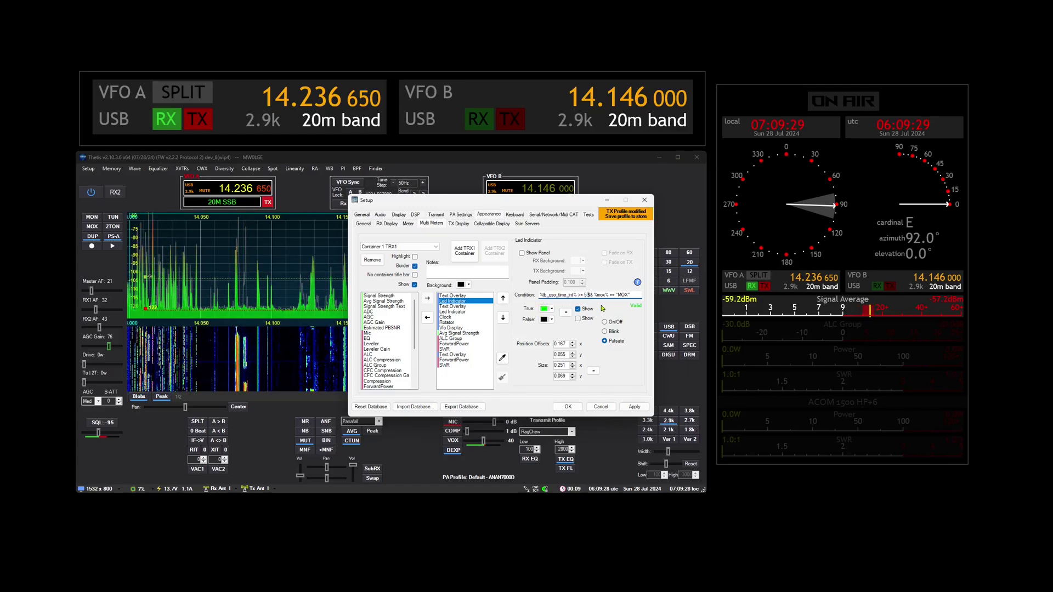
{"action": "left_click_drag", "start_coordinate": [585, 295], "coordinate": [633, 296]}
{"action": "left_click", "coordinate": [637, 295]}
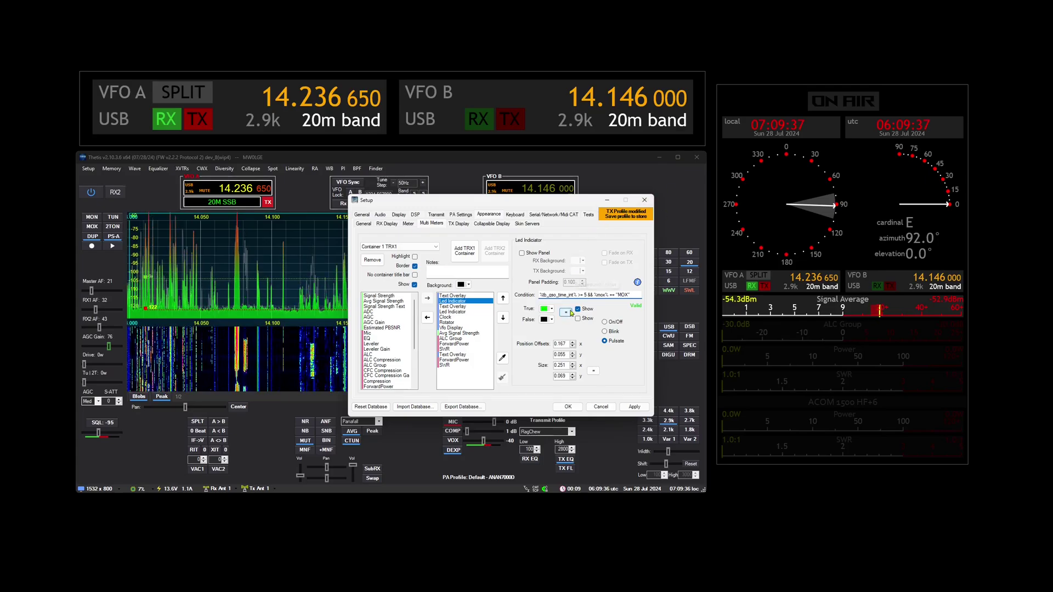
{"action": "left_click", "coordinate": [645, 200]}
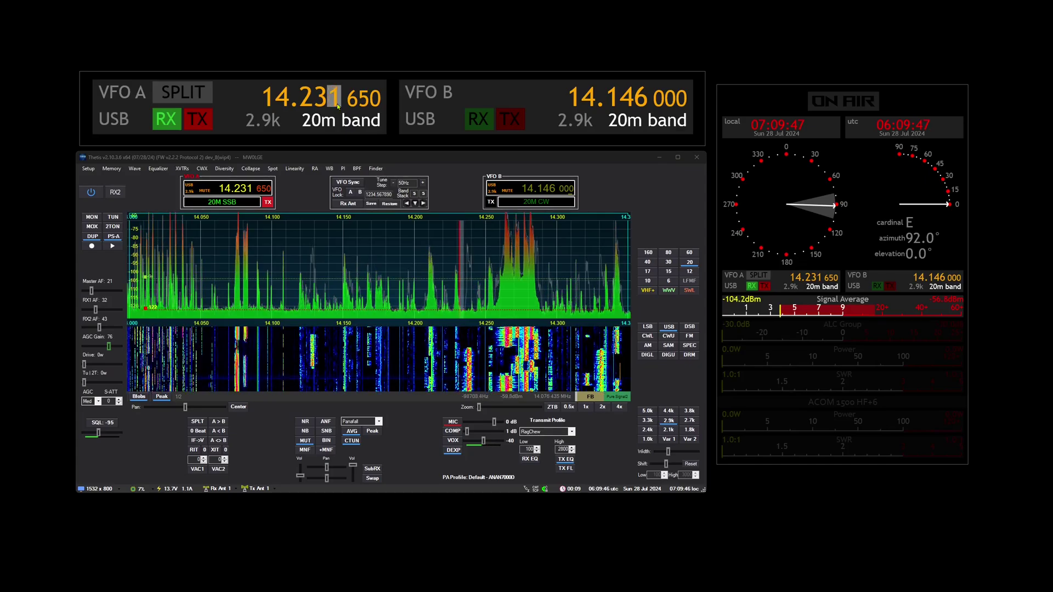
- Tune VFO A up and down from its large frequency display, ending at 14.158 550
{"action": "scroll", "coordinate": [338, 104], "scroll_direction": "down", "scroll_amount": 1}
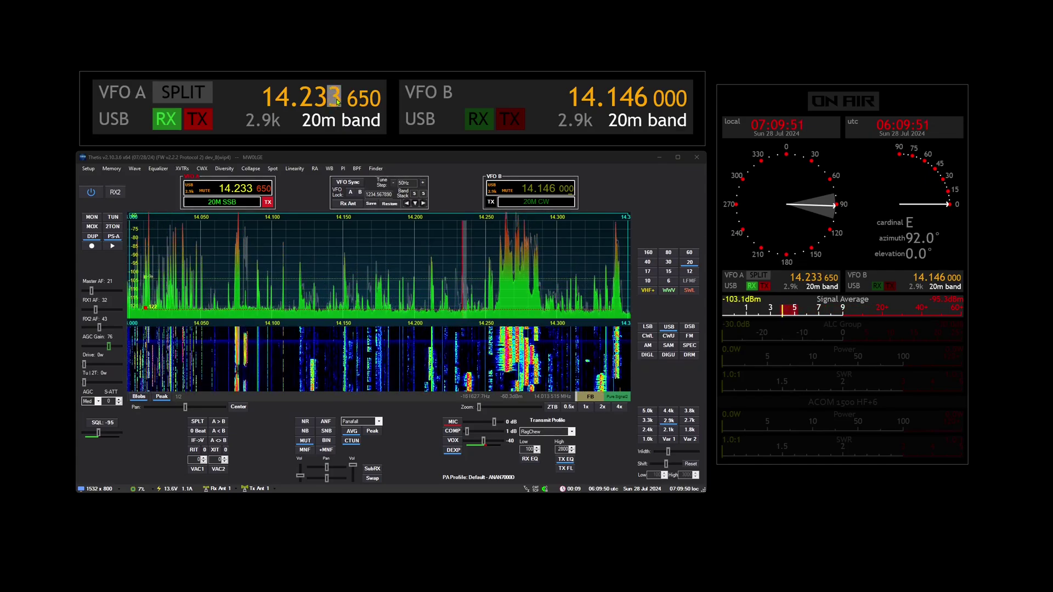
{"action": "scroll", "coordinate": [338, 102], "scroll_direction": "down", "scroll_amount": 20}
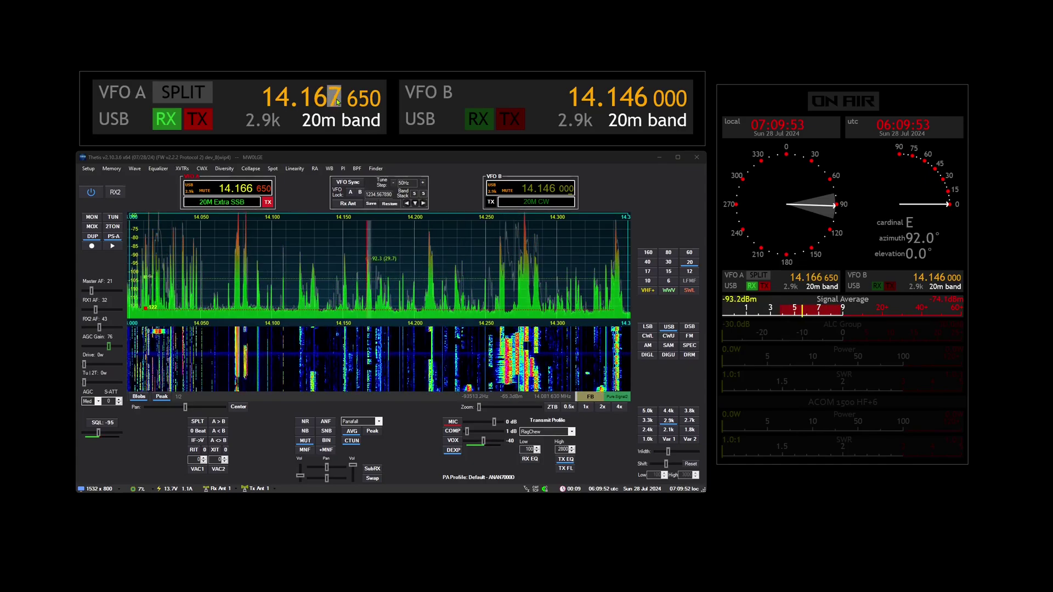
{"action": "scroll", "coordinate": [337, 102], "scroll_direction": "up", "scroll_amount": 20}
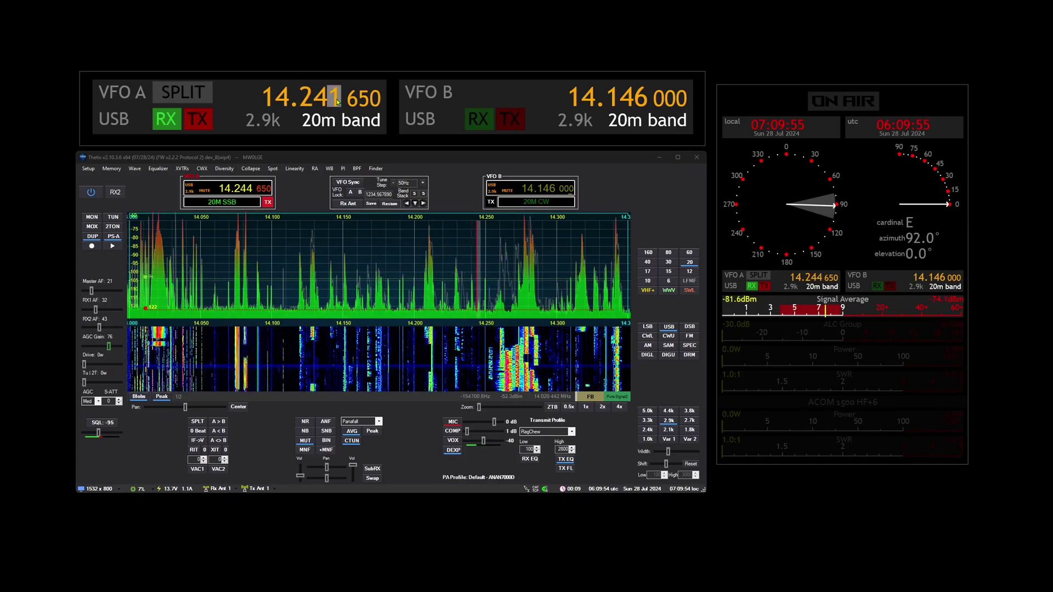
{"action": "scroll", "coordinate": [337, 102], "scroll_direction": "down", "scroll_amount": 20}
{"action": "scroll", "coordinate": [349, 101], "scroll_direction": "down", "scroll_amount": 20}
{"action": "scroll", "coordinate": [349, 101], "scroll_direction": "down", "scroll_amount": 20}
{"action": "scroll", "coordinate": [350, 100], "scroll_direction": "down", "scroll_amount": 3}
{"action": "scroll", "coordinate": [337, 99], "scroll_direction": "down", "scroll_amount": 20}
{"action": "scroll", "coordinate": [337, 99], "scroll_direction": "up", "scroll_amount": 20}
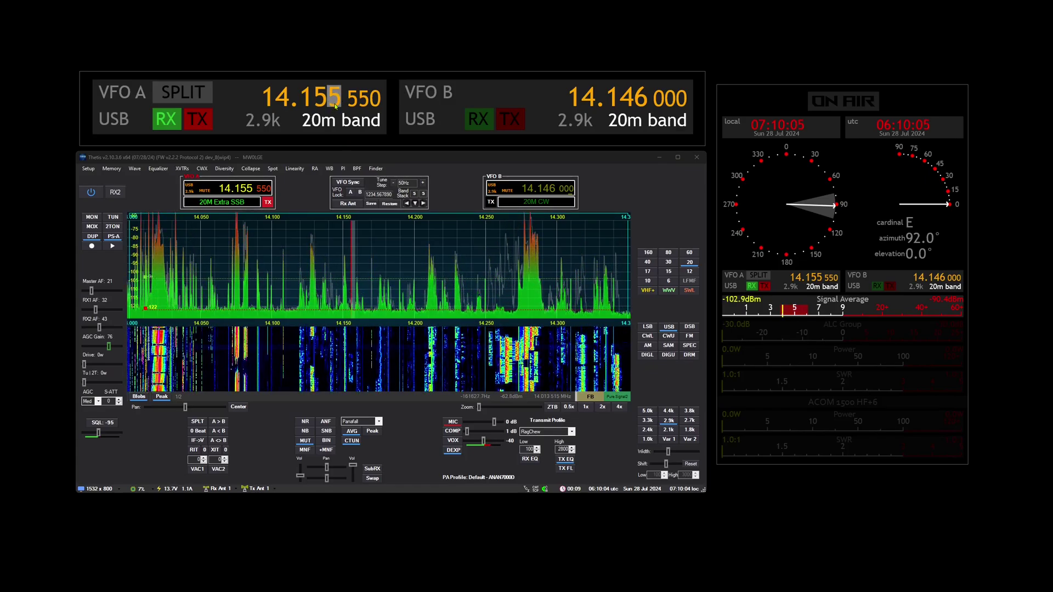
{"action": "scroll", "coordinate": [336, 106], "scroll_direction": "up", "scroll_amount": 6}
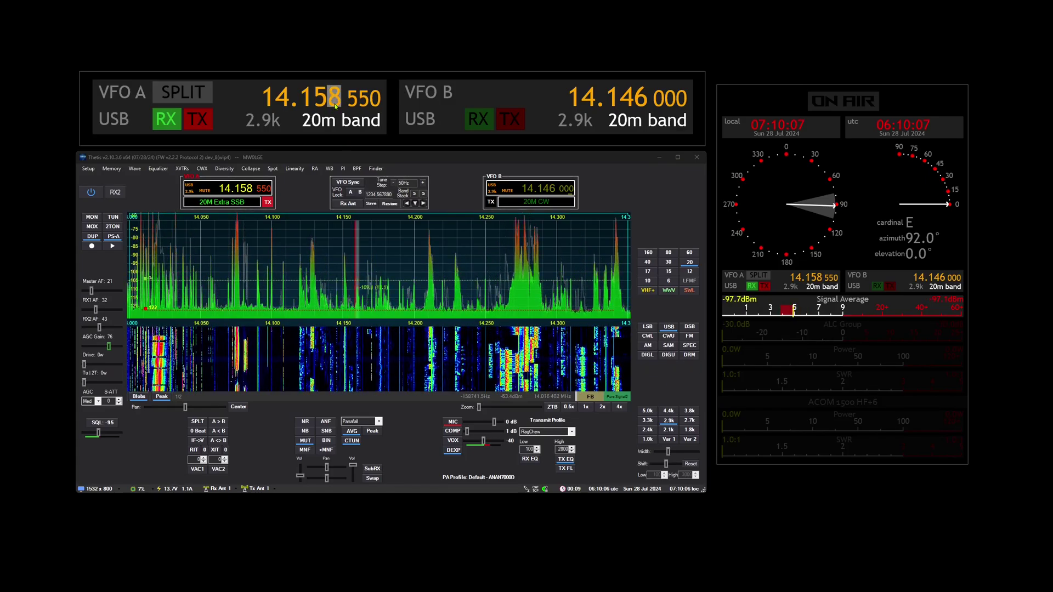
- Shift VFO A by its 100 kHz digit to 14.358 550 and back, and tune its kHz digit to 14.159 550
{"action": "scroll", "coordinate": [308, 101], "scroll_direction": "up", "scroll_amount": 2}
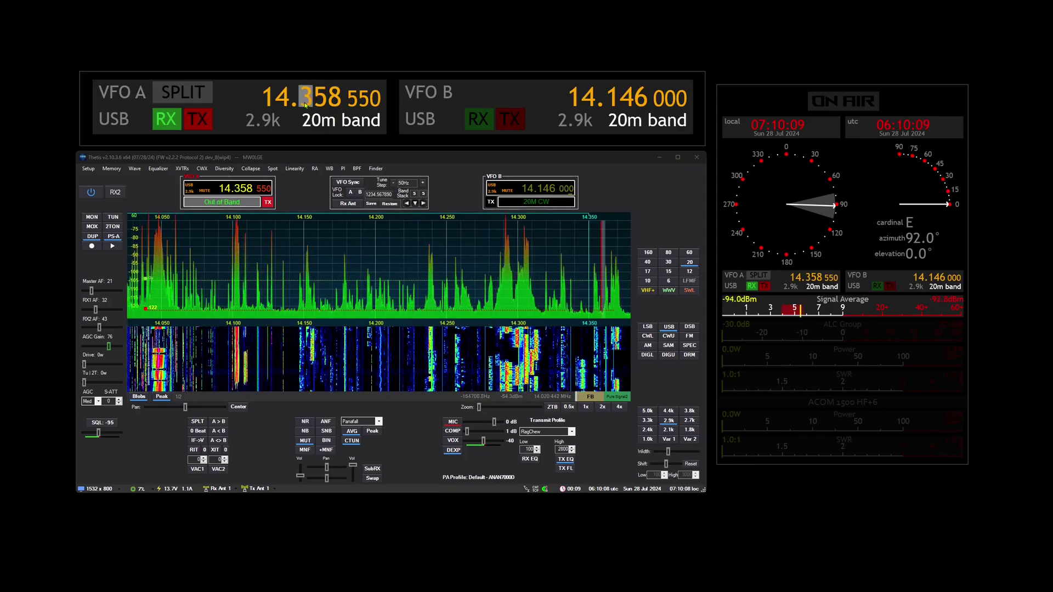
{"action": "scroll", "coordinate": [308, 104], "scroll_direction": "down", "scroll_amount": 2}
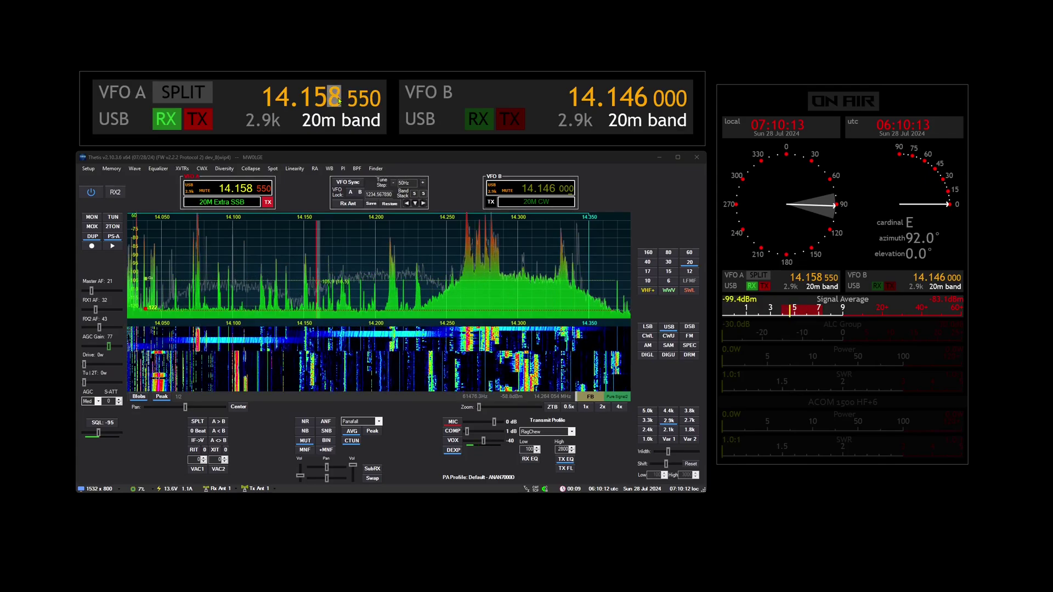
{"action": "scroll", "coordinate": [337, 101], "scroll_direction": "down", "scroll_amount": 1}
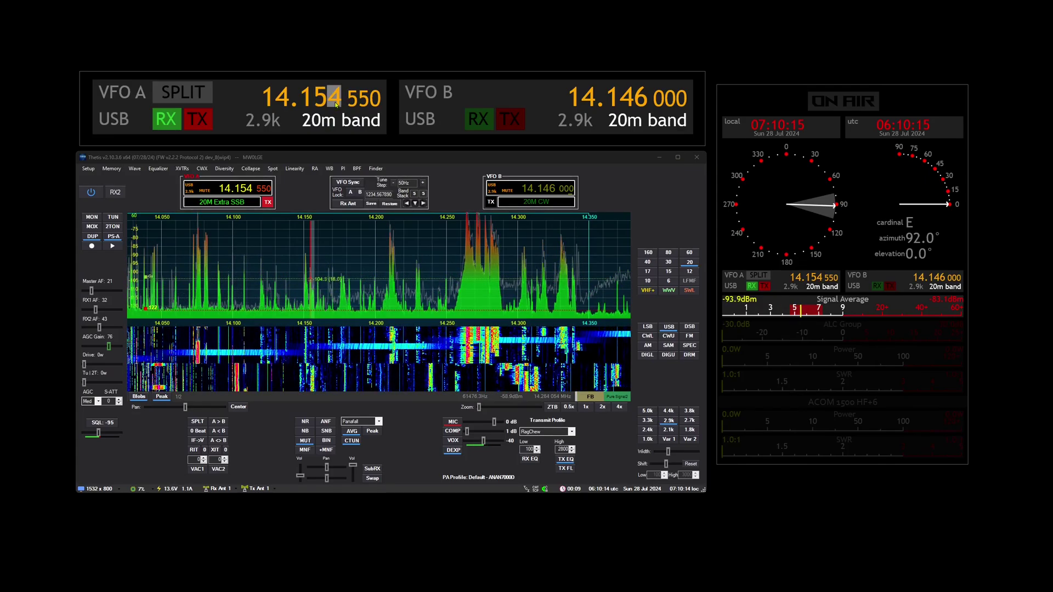
{"action": "scroll", "coordinate": [335, 102], "scroll_direction": "up", "scroll_amount": 6}
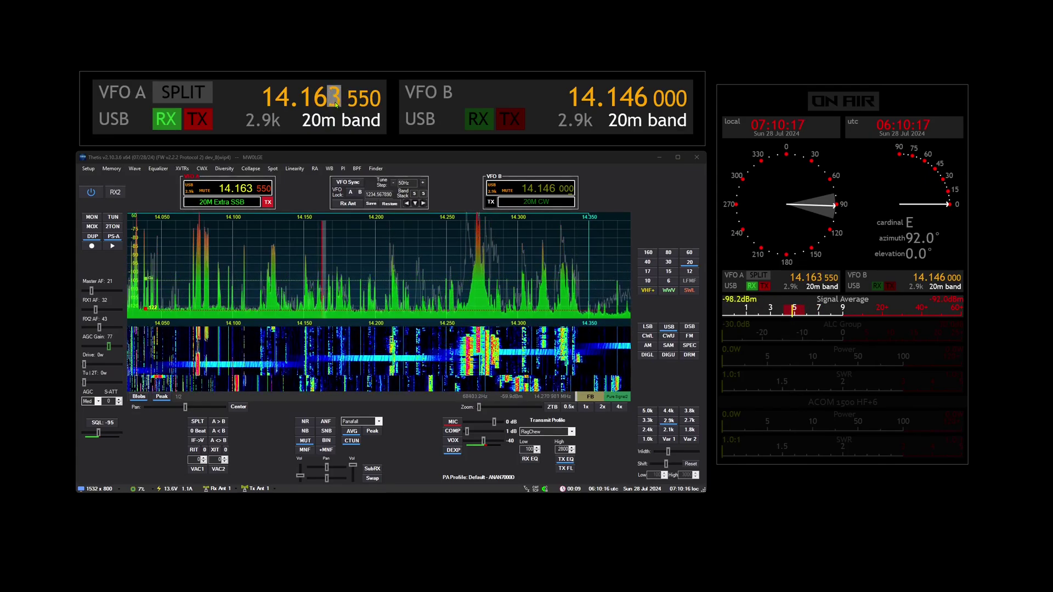
{"action": "scroll", "coordinate": [336, 102], "scroll_direction": "down", "scroll_amount": 3}
{"action": "scroll", "coordinate": [336, 102], "scroll_direction": "down", "scroll_amount": 2}
{"action": "scroll", "coordinate": [336, 102], "scroll_direction": "up", "scroll_amount": 3}
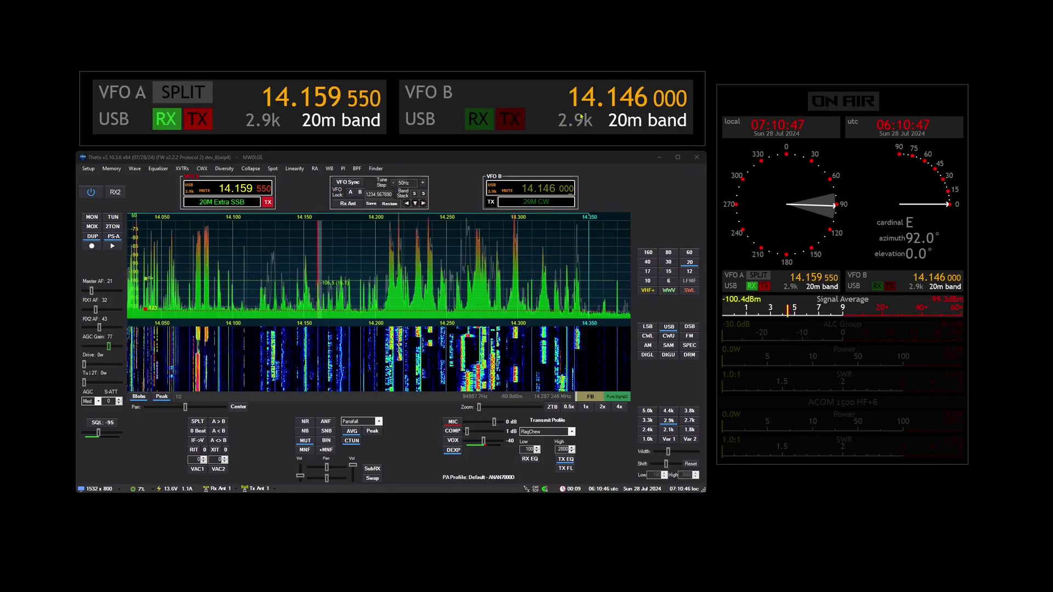
- Assign transmit to VFO B for split operation and return it to VFO A
{"action": "left_click", "coordinate": [492, 202]}
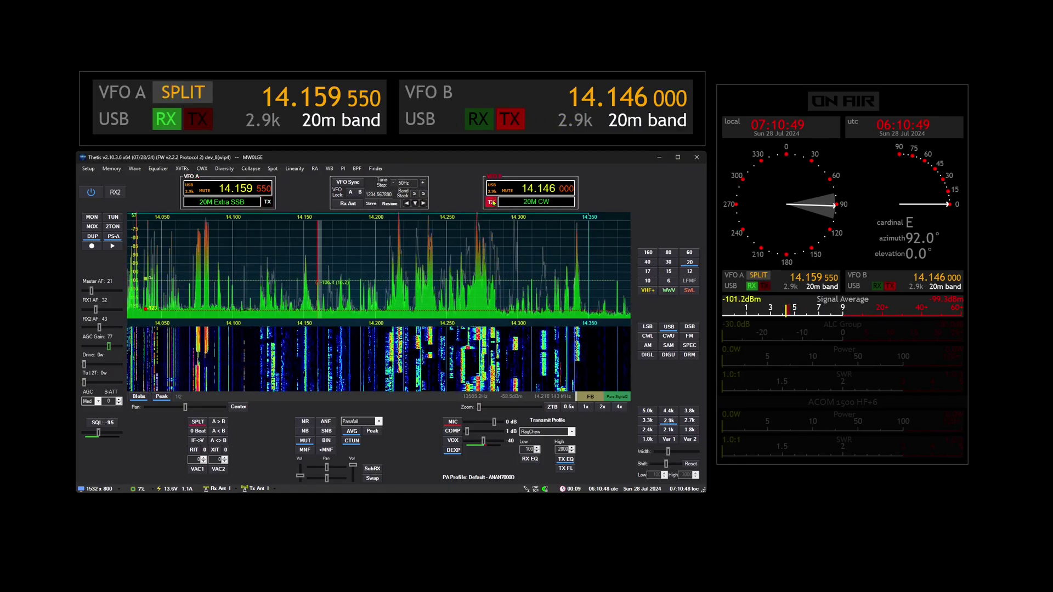
{"action": "left_click", "coordinate": [269, 202]}
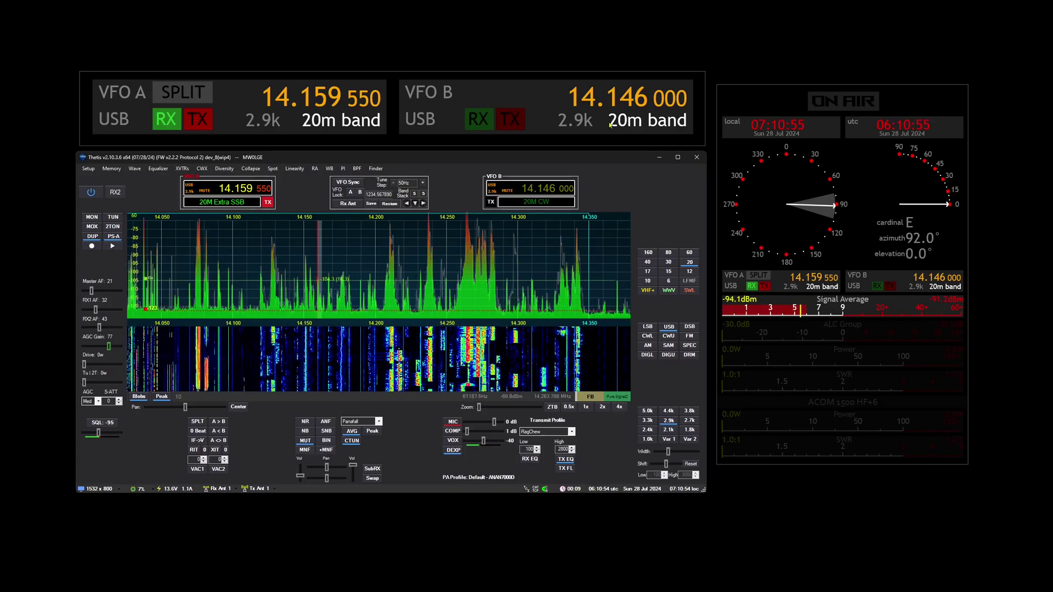
{"action": "mouse_move", "coordinate": [421, 76]}
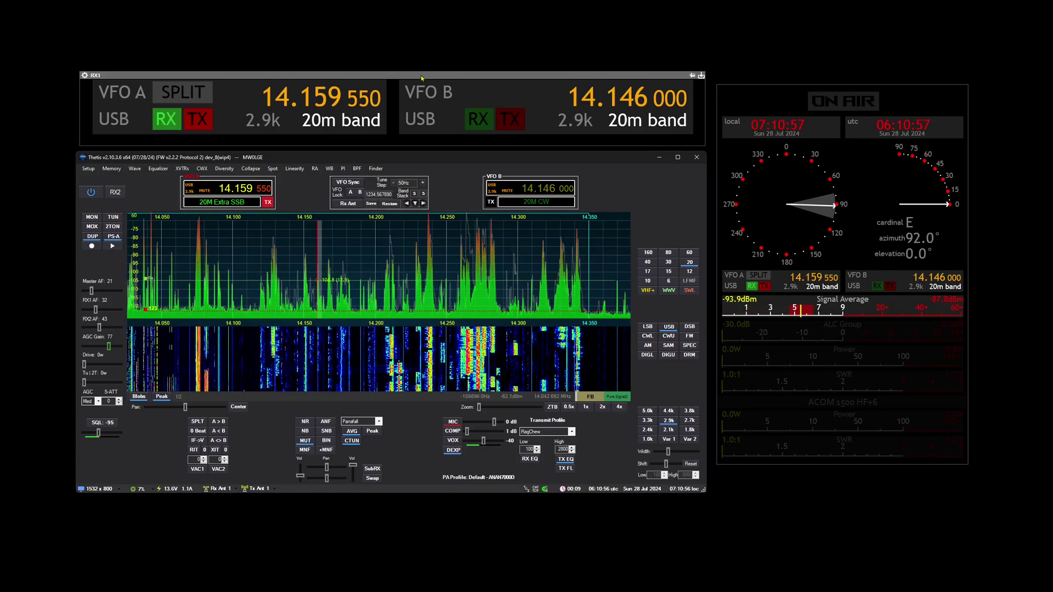